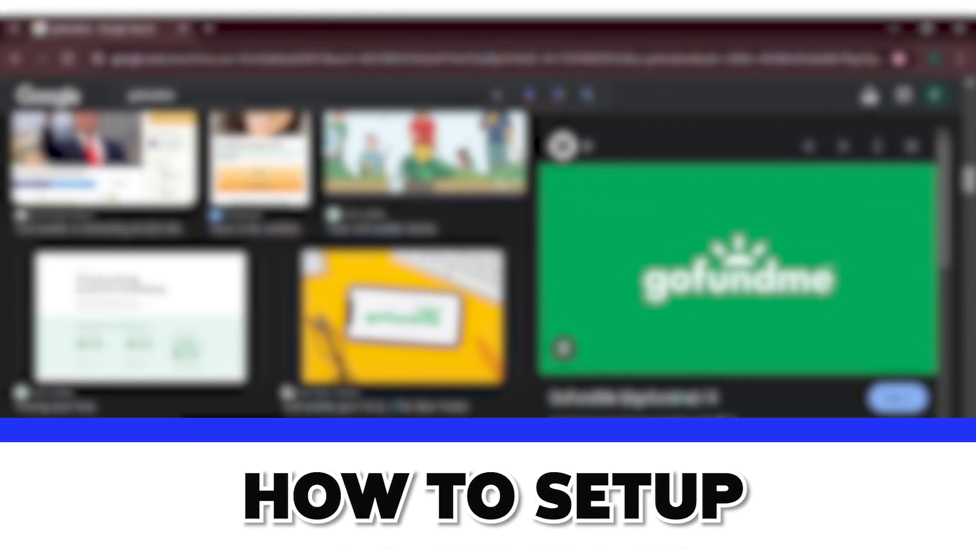
# Open gofundme.com in a new Chrome tab.
pyautogui.scroll(10, 270, 351)
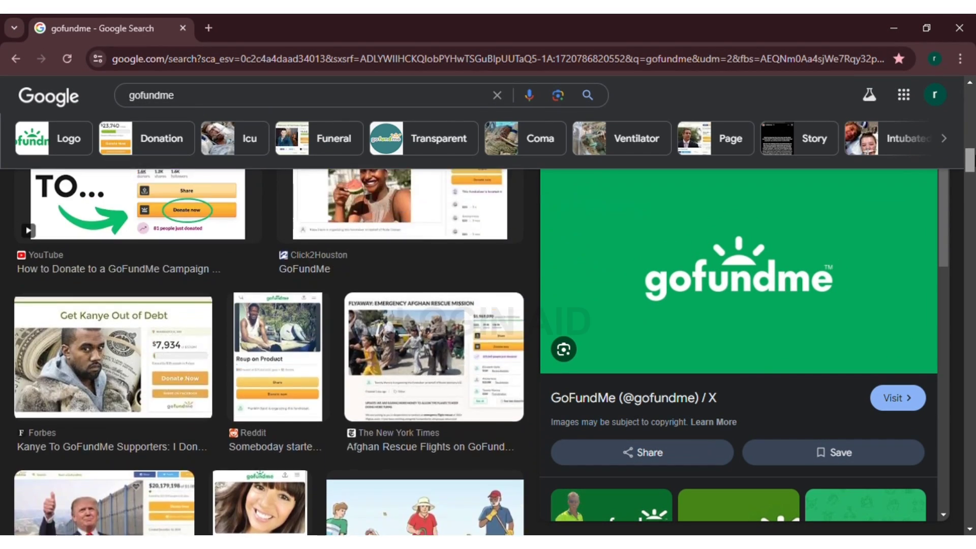
pyautogui.scroll(-2, 270, 351)
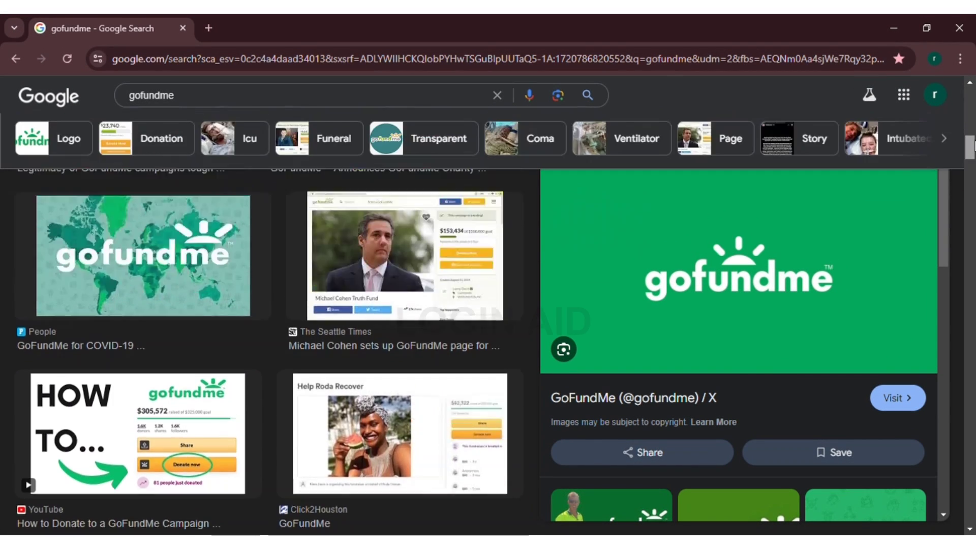
pyautogui.scroll(8, 270, 350)
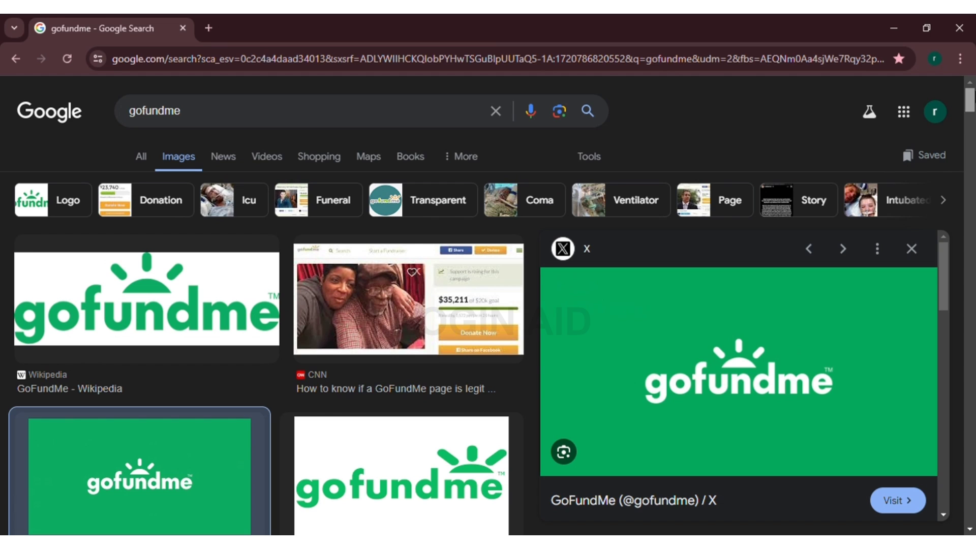
pyautogui.click(204, 31)
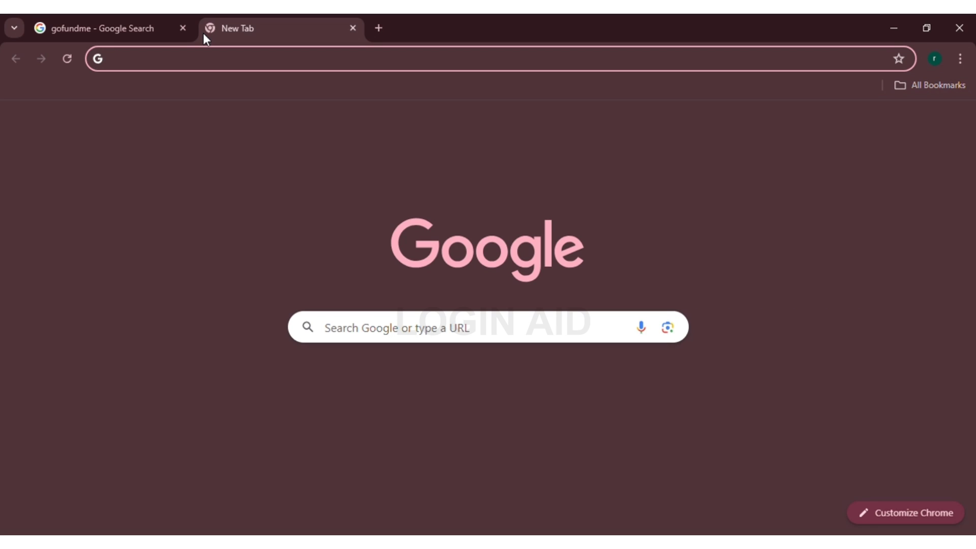
pyautogui.click(129, 67)
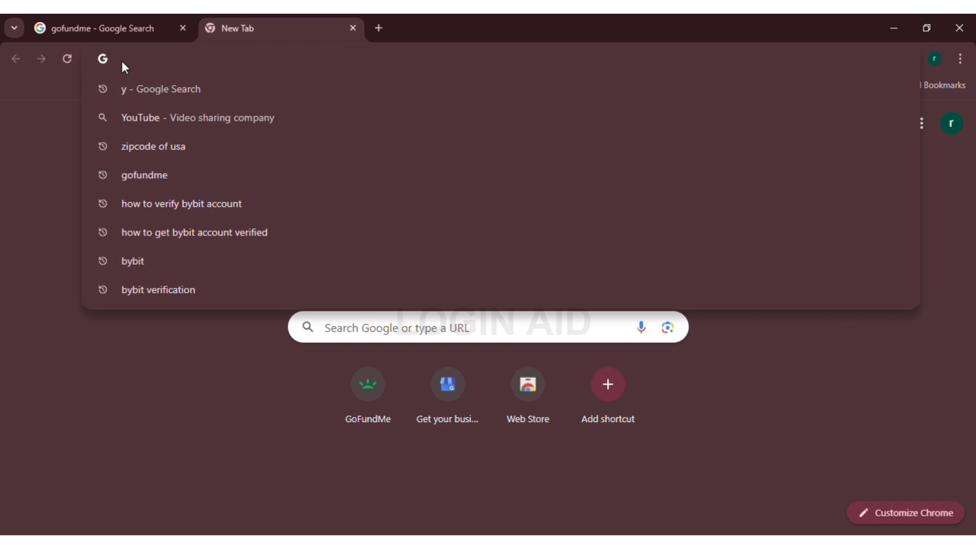
pyautogui.write('www.')
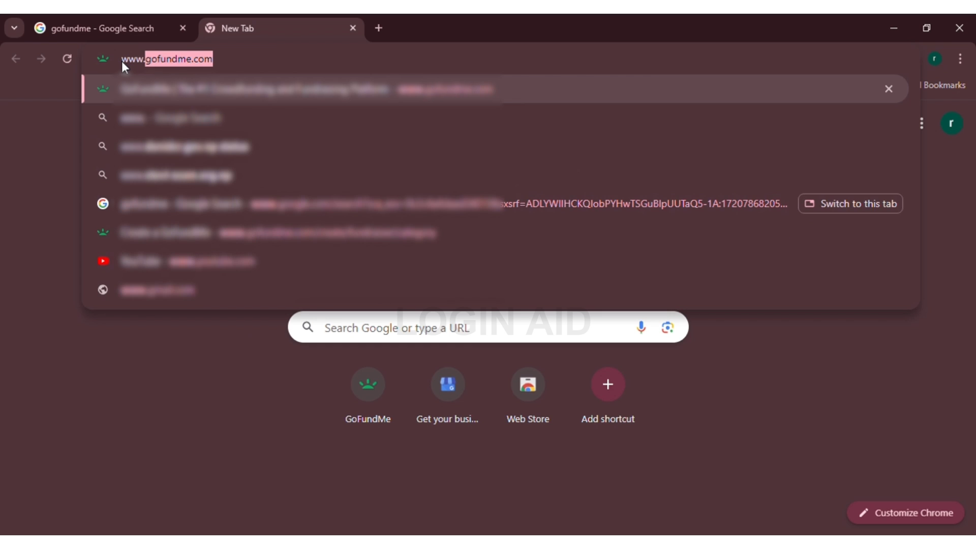
pyautogui.write('gofundme')
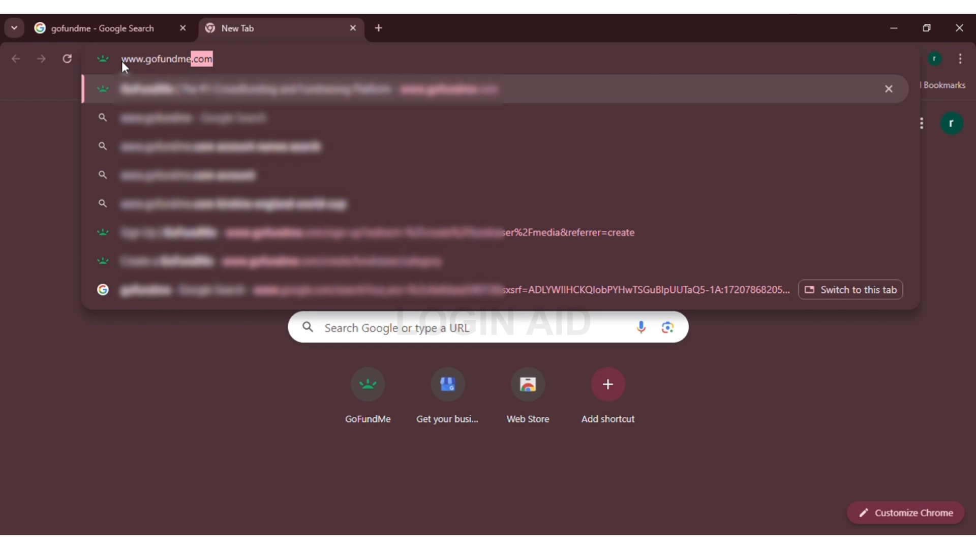
pyautogui.press('Right')
pyautogui.press('Return')
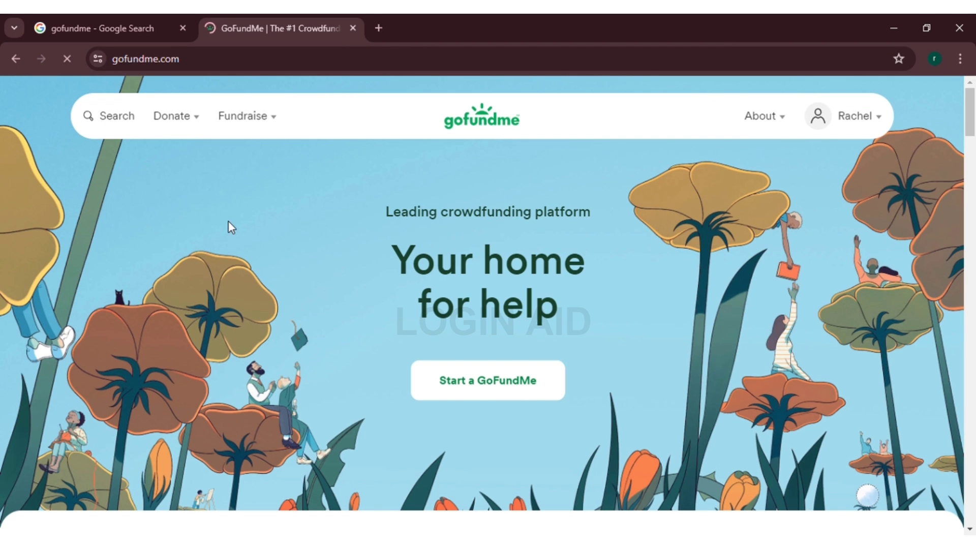
# Start a new fundraiser with United States as the country and ZIP code 71260.
pyautogui.click(483, 391)
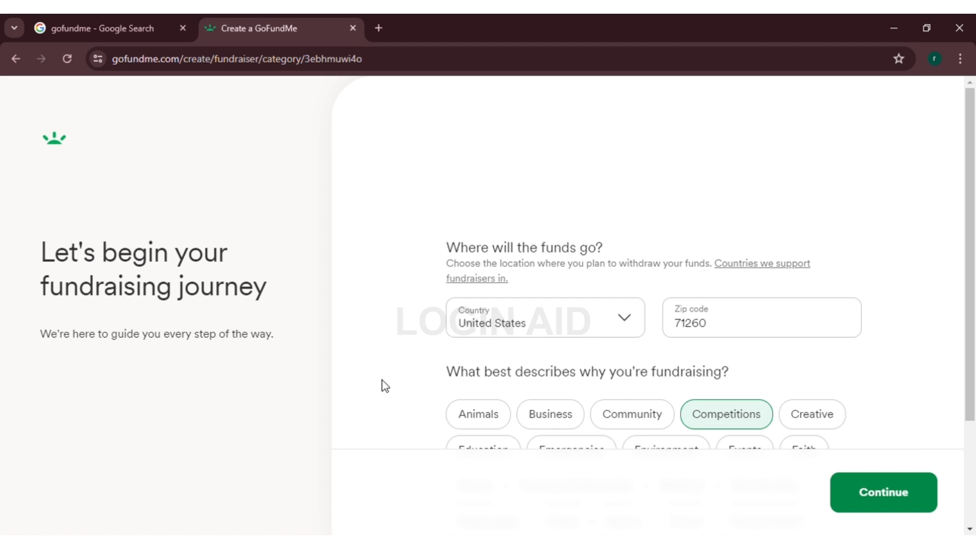
pyautogui.click(626, 322)
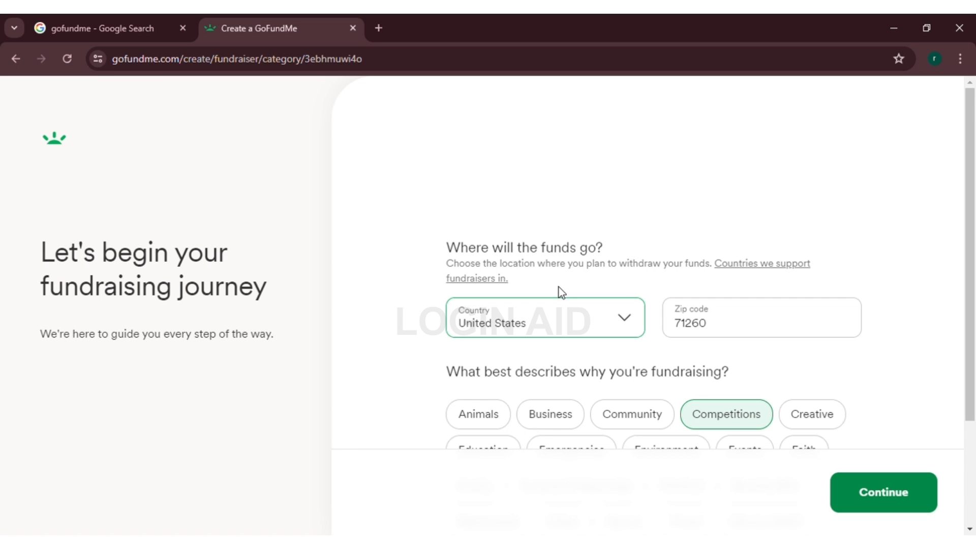
pyautogui.scroll(-1, 736, 296)
pyautogui.click(735, 296)
pyautogui.press('BackSpace')
pyautogui.press('BackSpace')
pyautogui.press('BackSpace')
pyautogui.press('BackSpace')
pyautogui.press('BackSpace')
pyautogui.write('7')
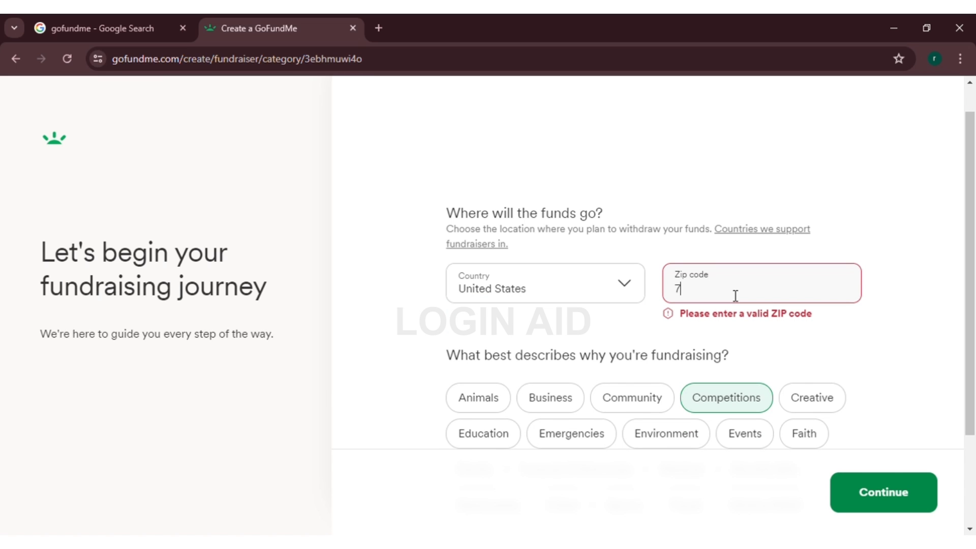
pyautogui.write('1260')
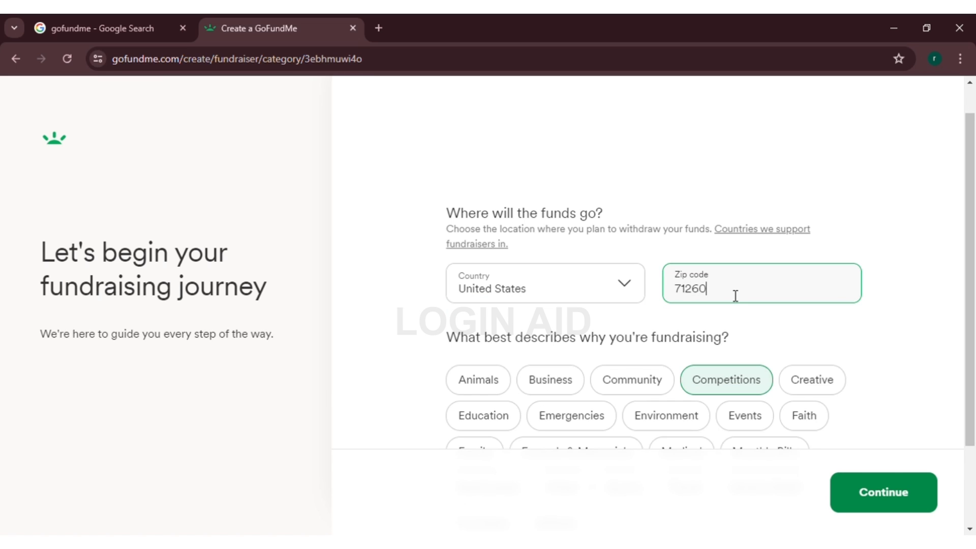
# Change the fundraiser category from Competitions to Creative.
pyautogui.scroll(-1, 971, 243)
pyautogui.scroll(-2, 973, 243)
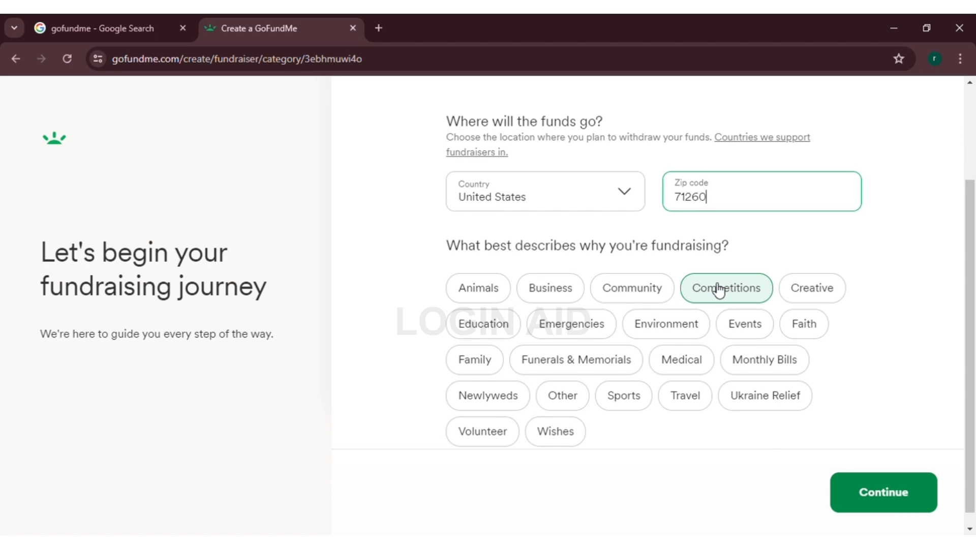
pyautogui.click(807, 305)
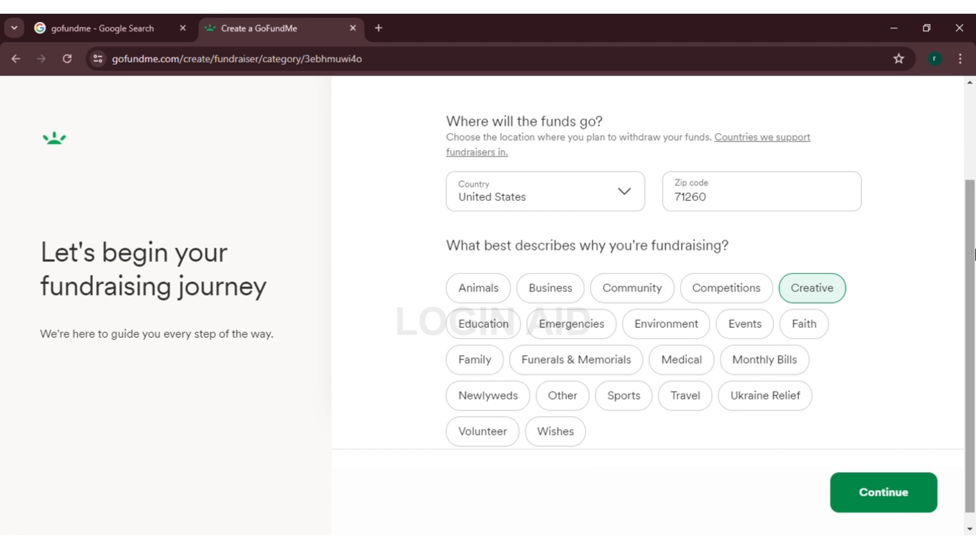
# Continue to the recipient step and choose Yourself after trying Someone else and Charity.
pyautogui.click(881, 501)
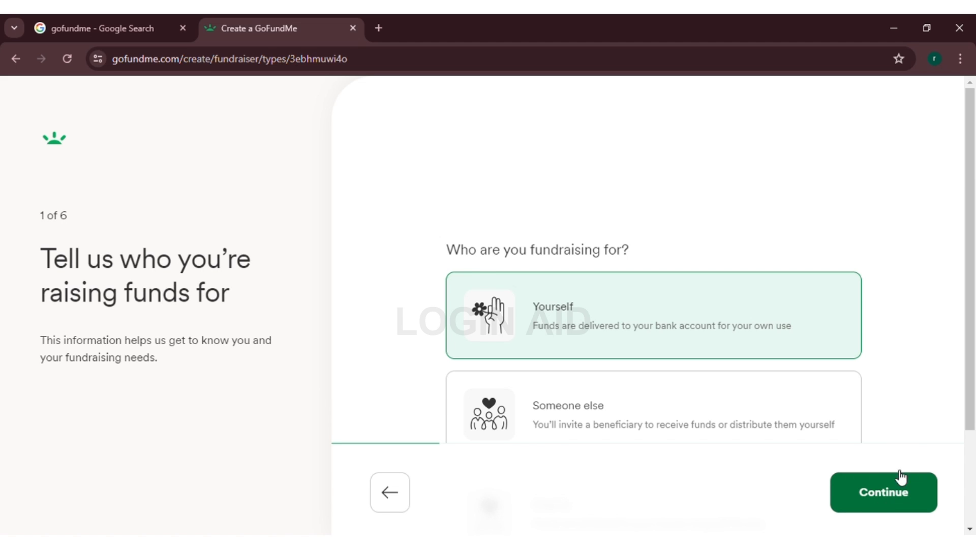
pyautogui.scroll(-2, 488, 331)
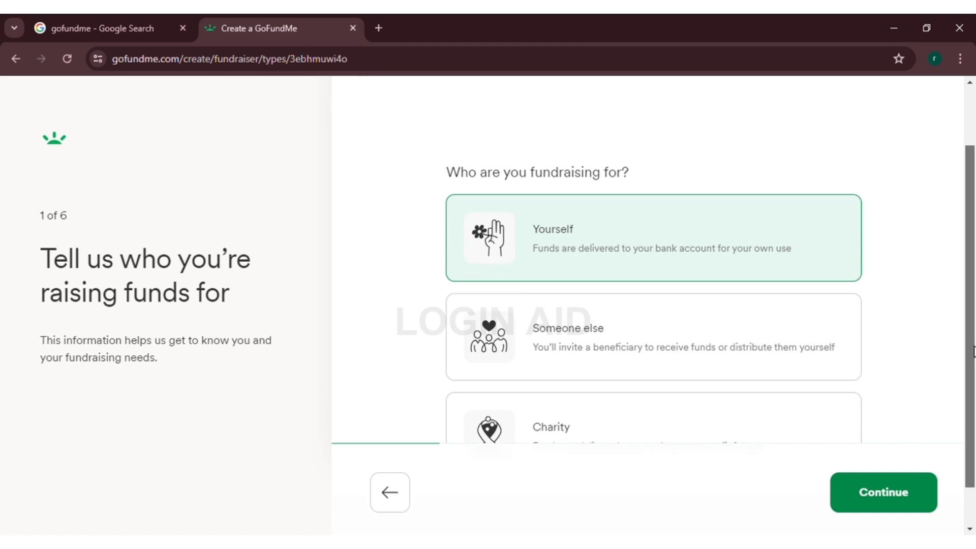
pyautogui.click(516, 300)
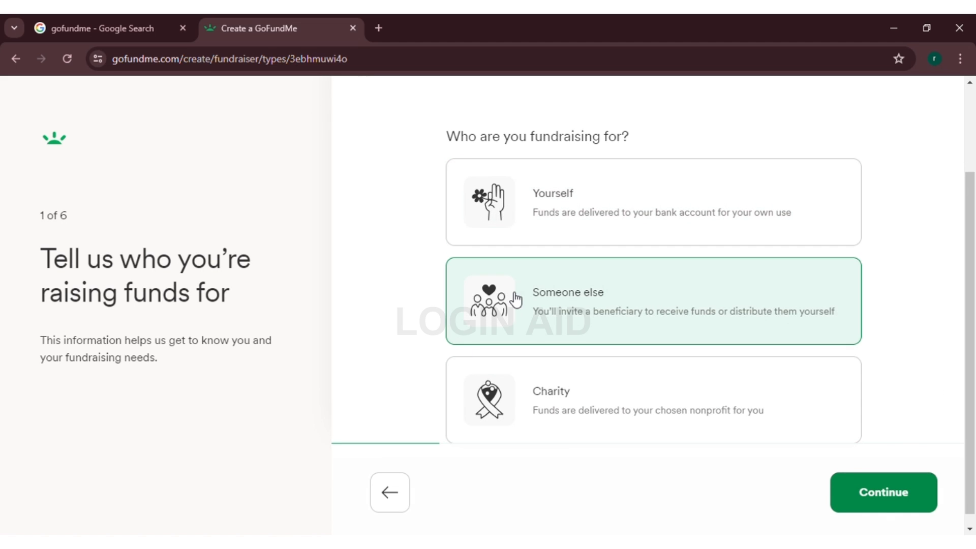
pyautogui.click(534, 425)
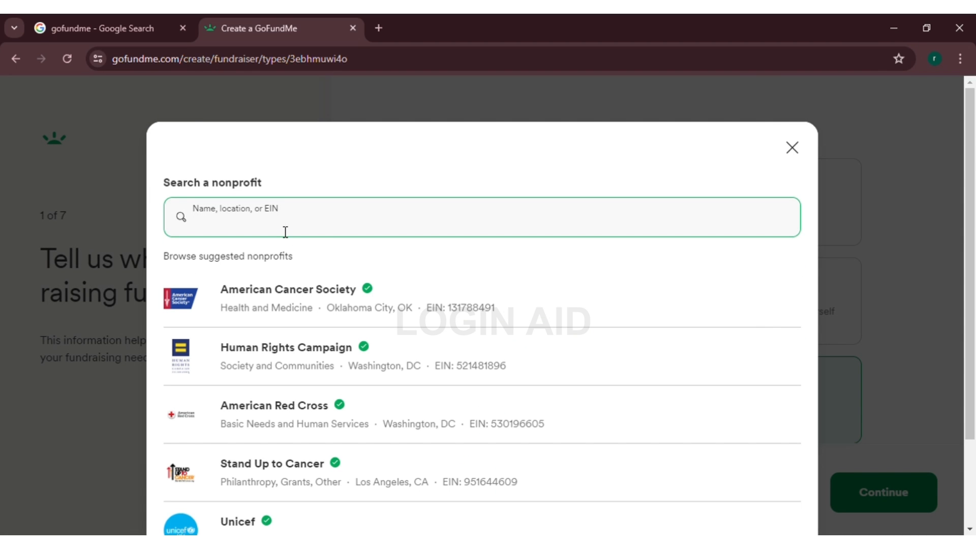
pyautogui.press('Escape')
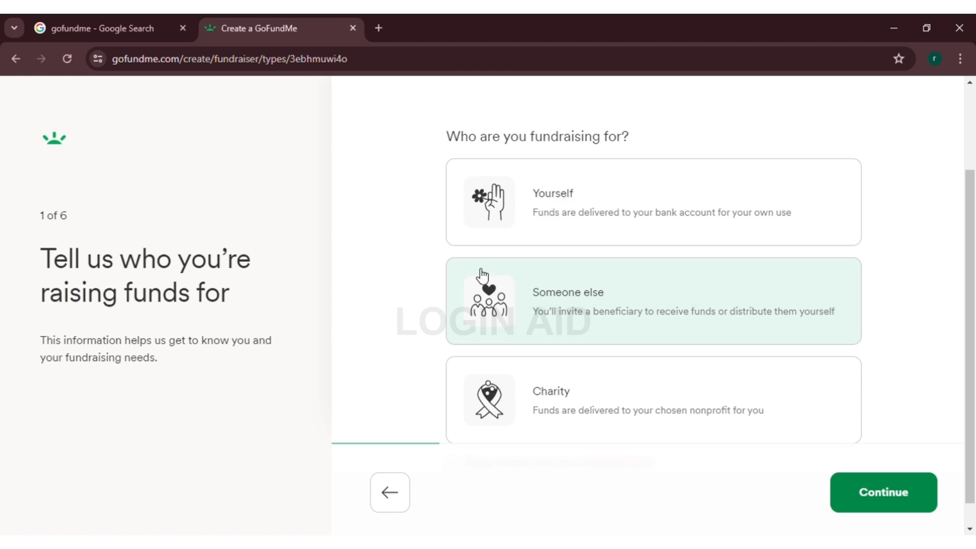
pyautogui.click(523, 195)
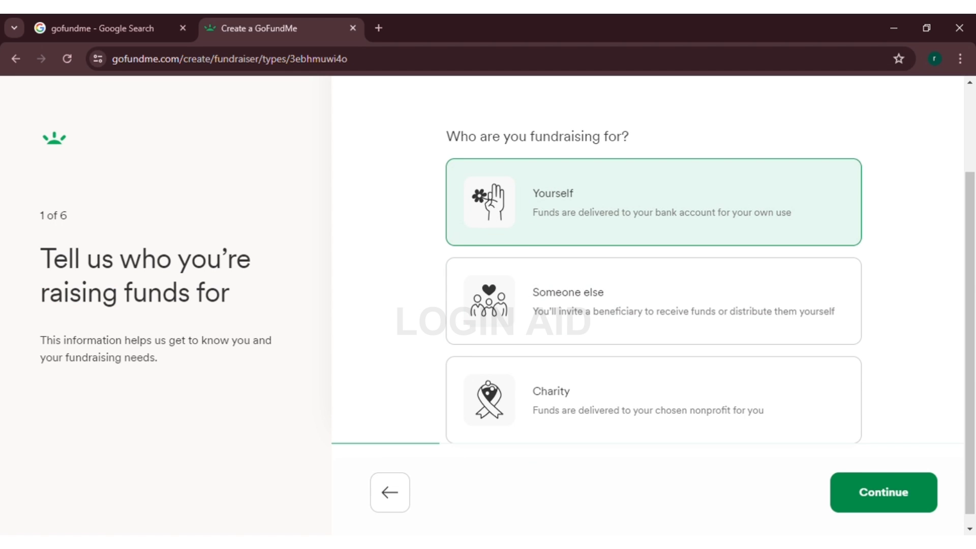
# Change the starting goal from $870 to $670 and continue.
pyautogui.click(899, 496)
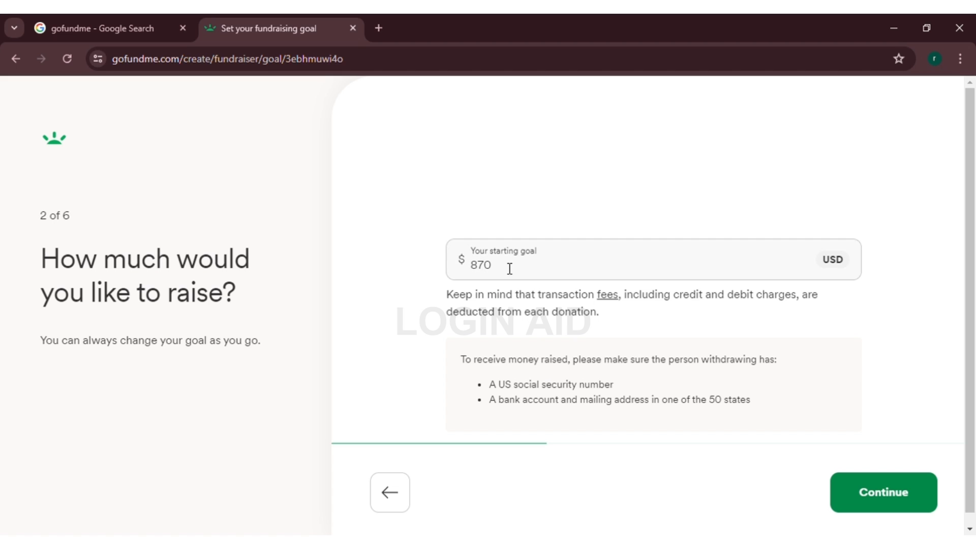
pyautogui.click(510, 270)
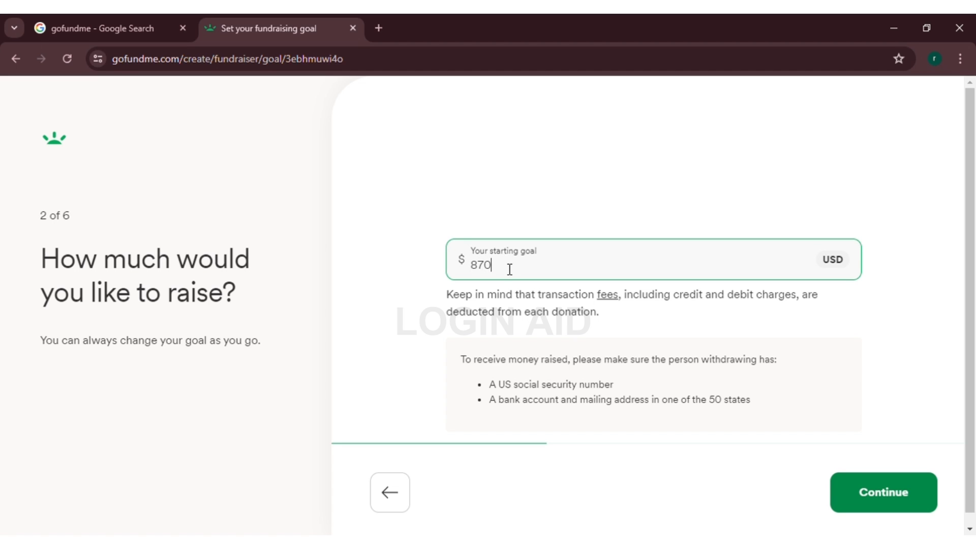
pyautogui.press('BackSpace')
pyautogui.press('BackSpace')
pyautogui.press('BackSpace')
pyautogui.write('670')
pyautogui.click(903, 492)
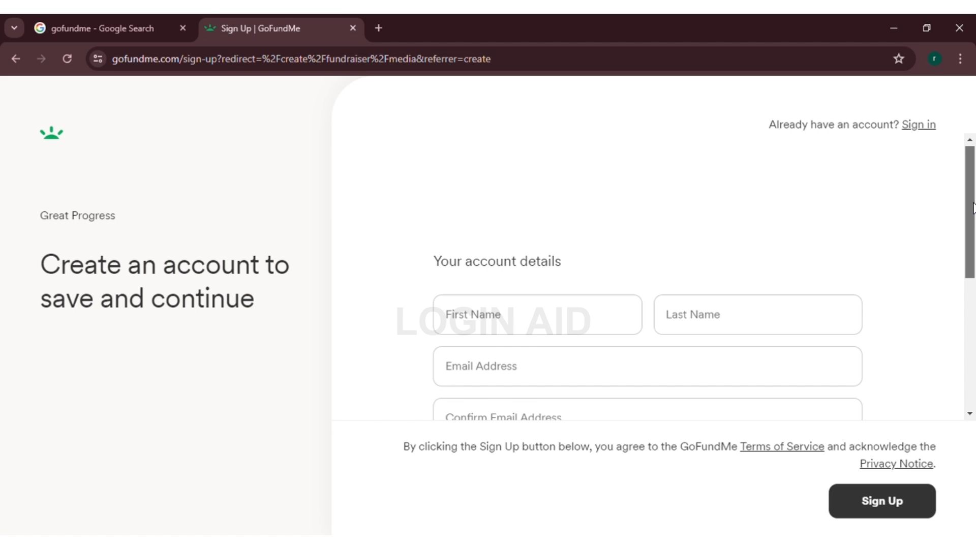
# Enter the account holder's first and last name.
pyautogui.moveTo(974, 207); pyautogui.dragTo(973, 261)
pyautogui.click(494, 207)
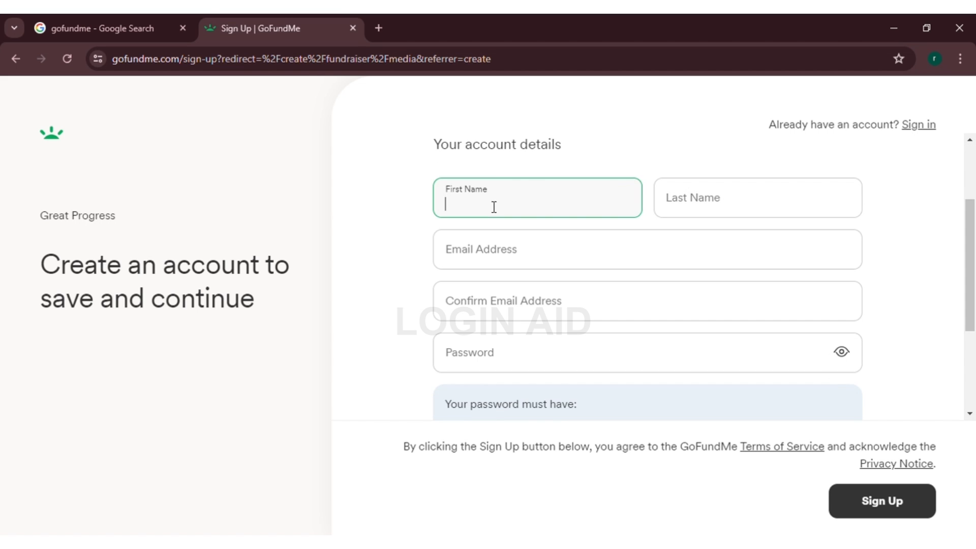
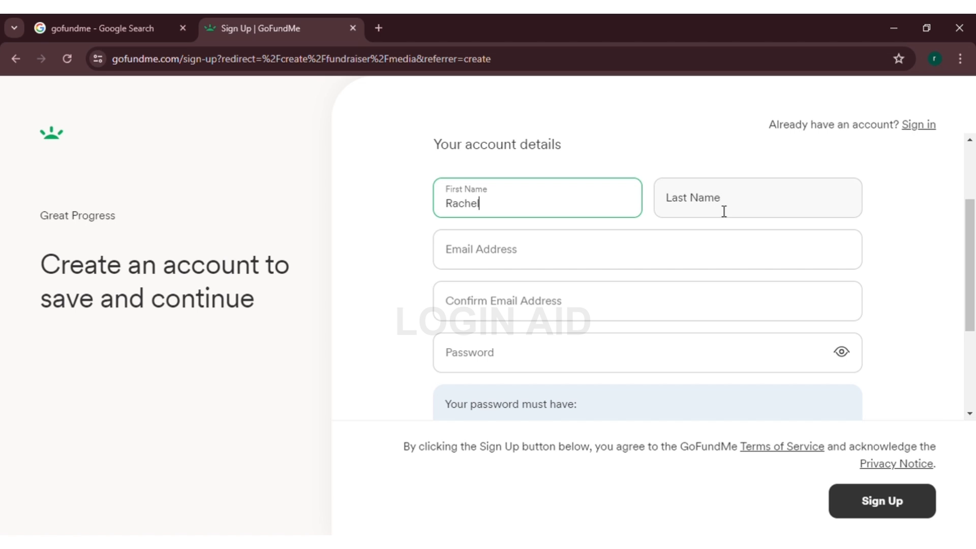
pyautogui.click(724, 211)
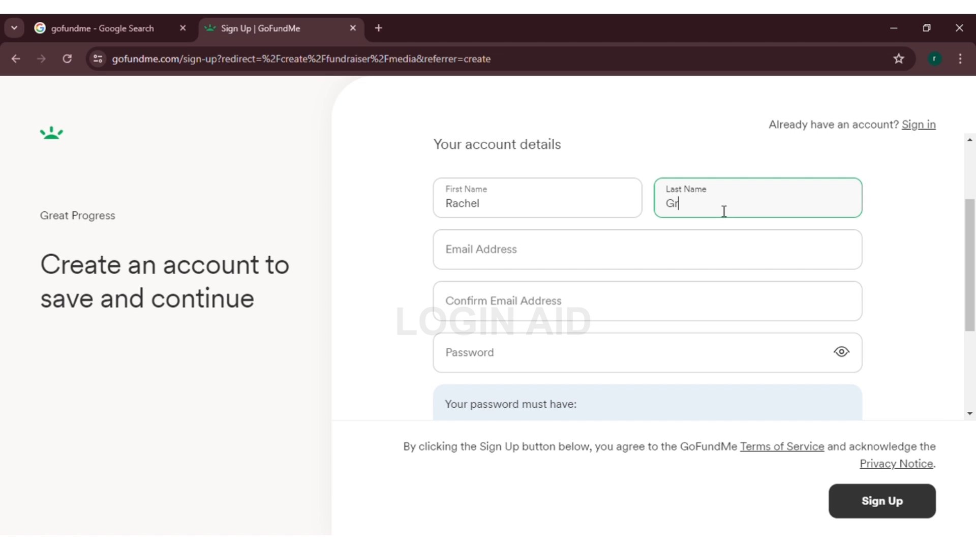
# Enter the e-mail address and copy it into the Confirm Email Address field.
pyautogui.click(477, 261)
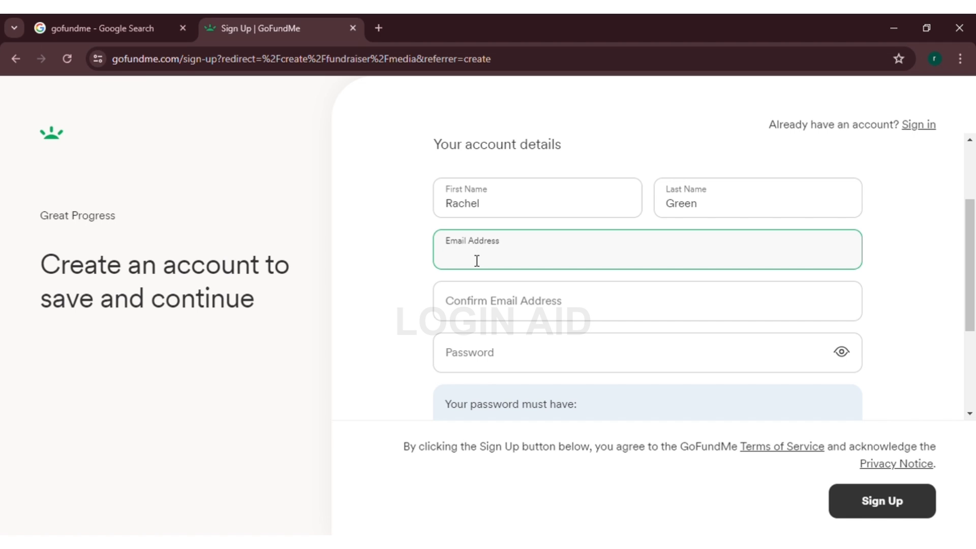
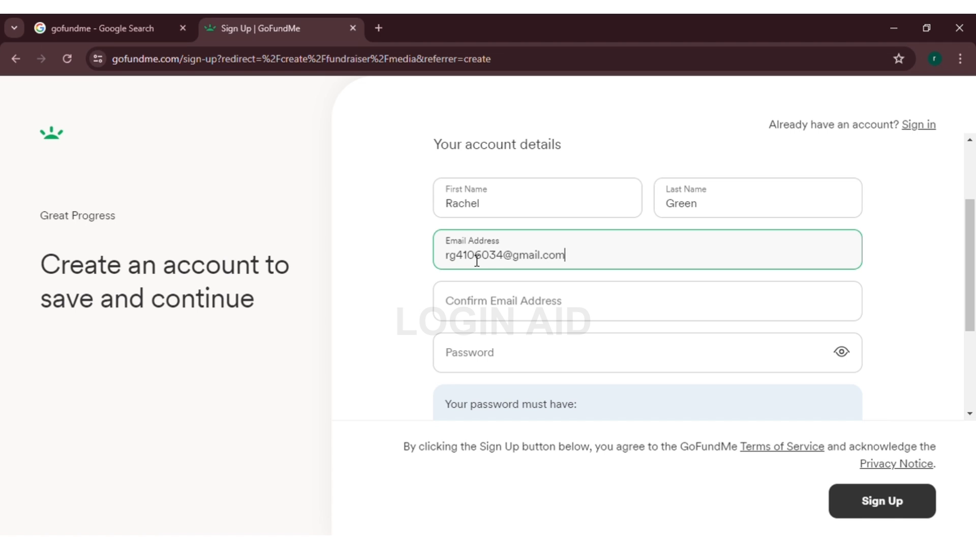
pyautogui.moveTo(571, 266); pyautogui.dragTo(450, 266)
pyautogui.hotkey('ctrl', 'c')
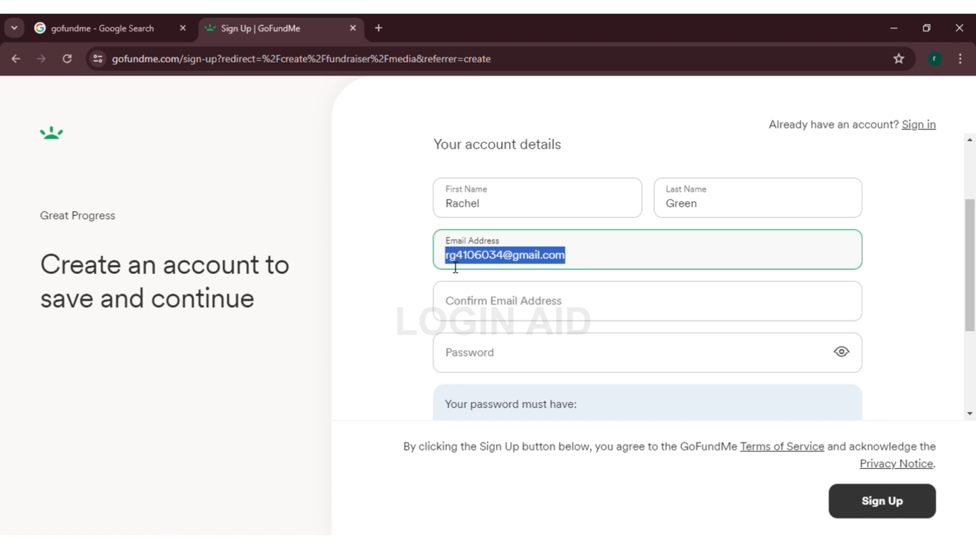
pyautogui.click(471, 308)
pyautogui.hotkey('ctrl', 'v')
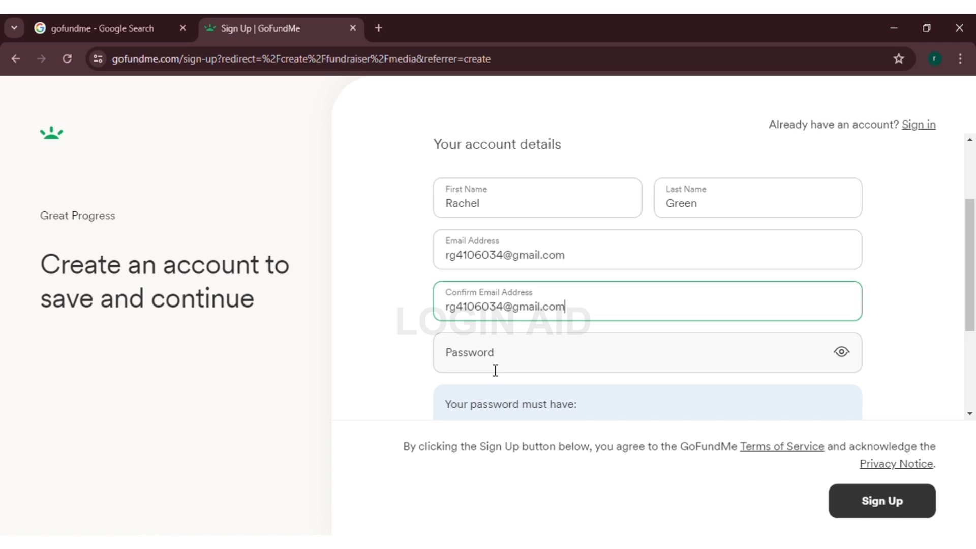
# Enter a 12-character password and submit the sign-up form.
pyautogui.click(496, 371)
pyautogui.write('•••')
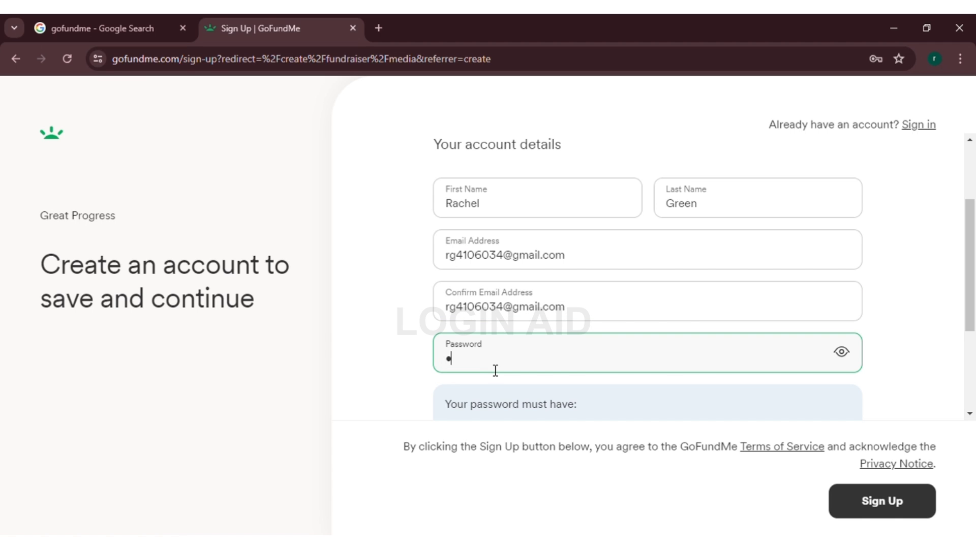
pyautogui.write('•••••••••')
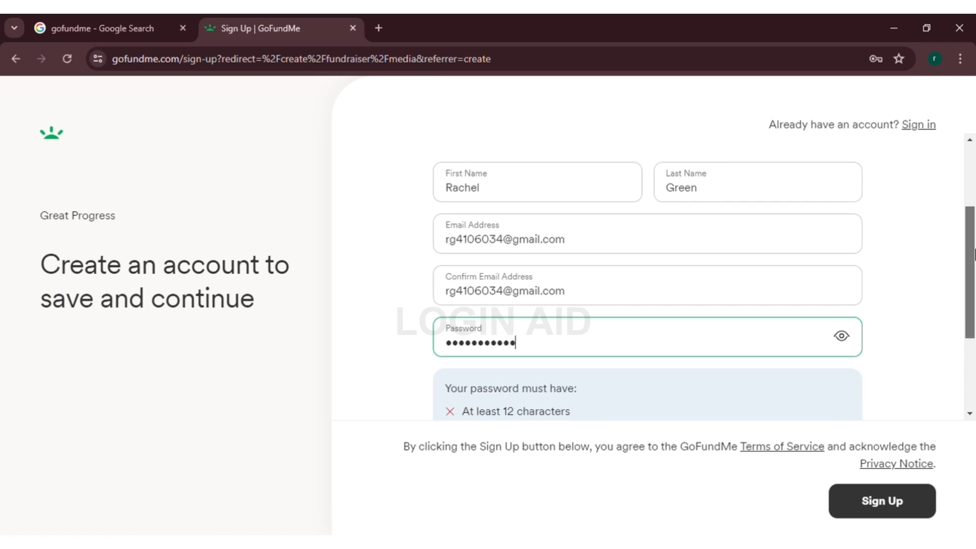
pyautogui.scroll(-2, 661, 382)
pyautogui.click(870, 510)
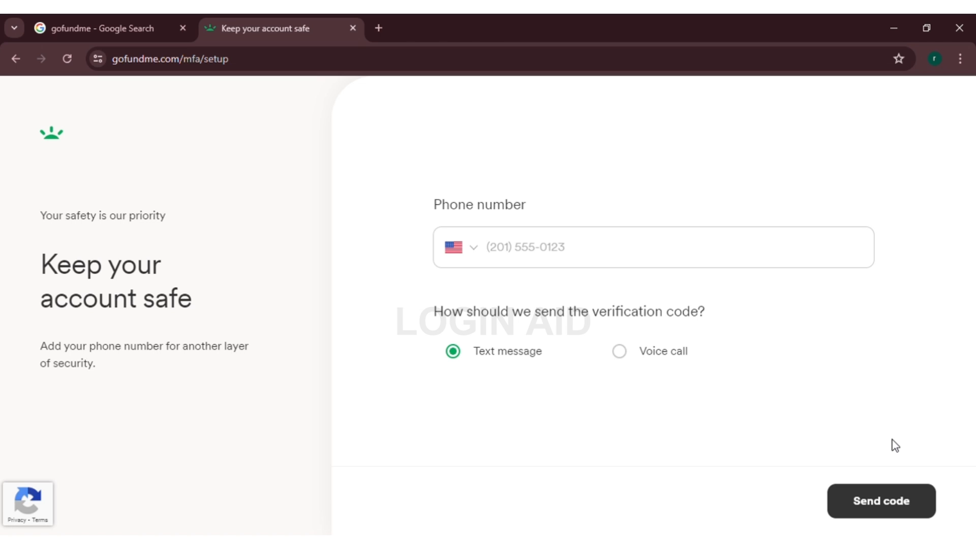
# Enter the phone number, get a code by text message, and type the 6-digit code.
pyautogui.click(496, 248)
pyautogui.write('908)')
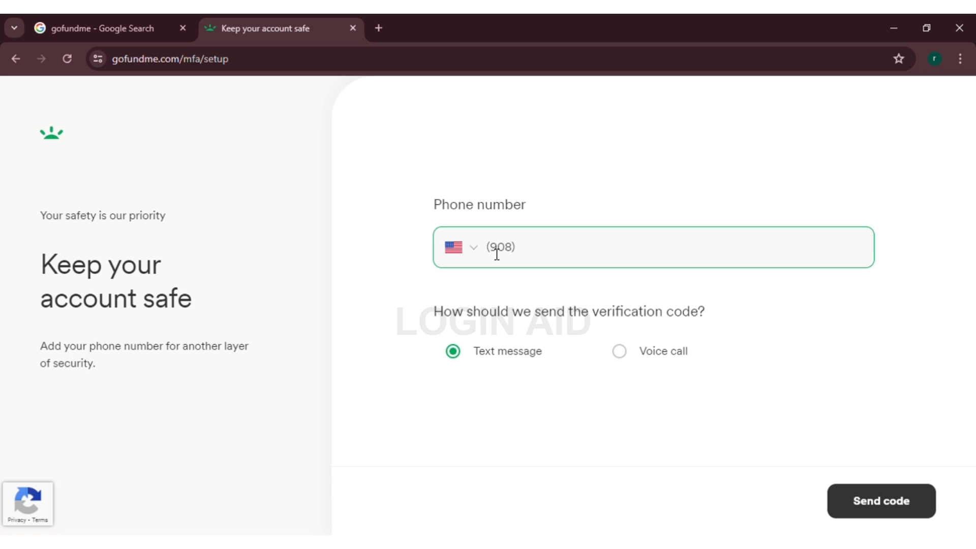
pyautogui.write(' 678-342')
pyautogui.click(454, 354)
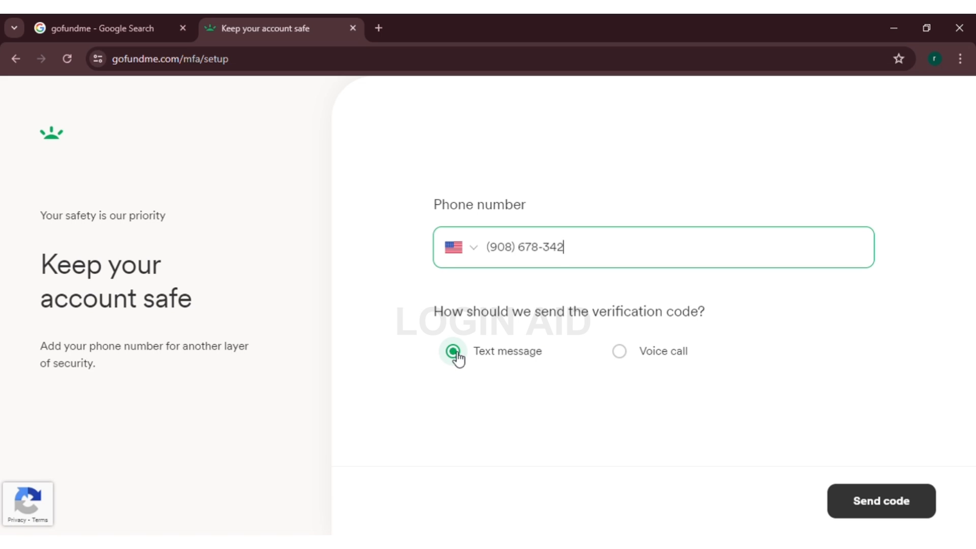
pyautogui.click(626, 355)
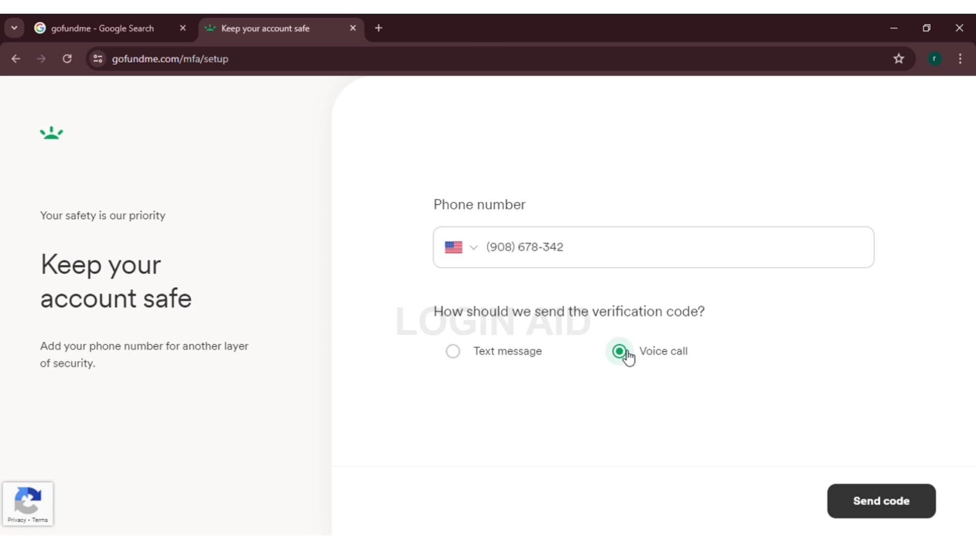
pyautogui.click(450, 354)
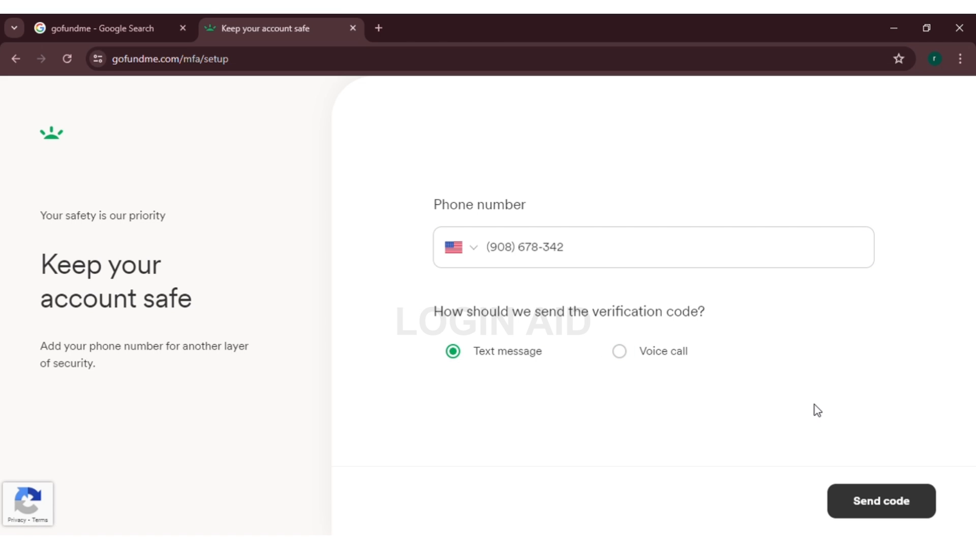
pyautogui.click(873, 506)
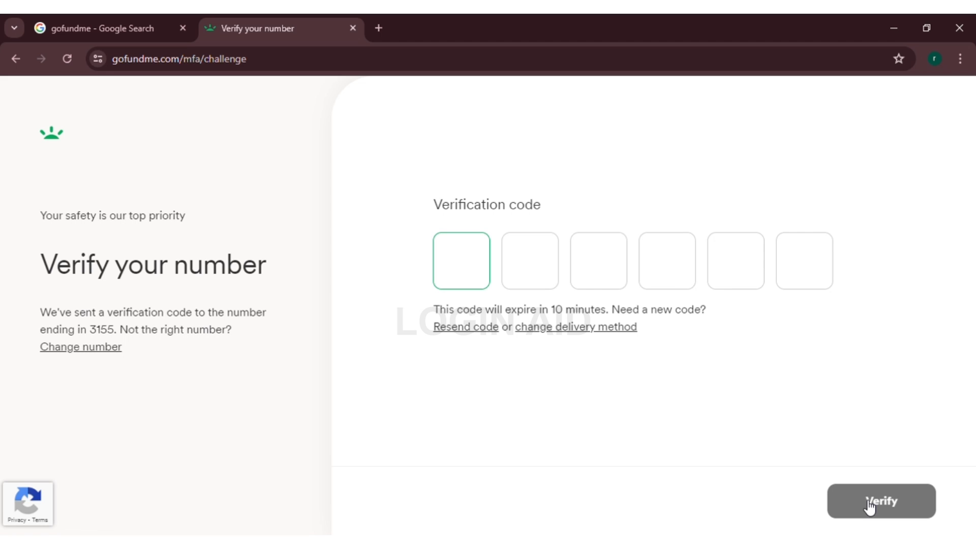
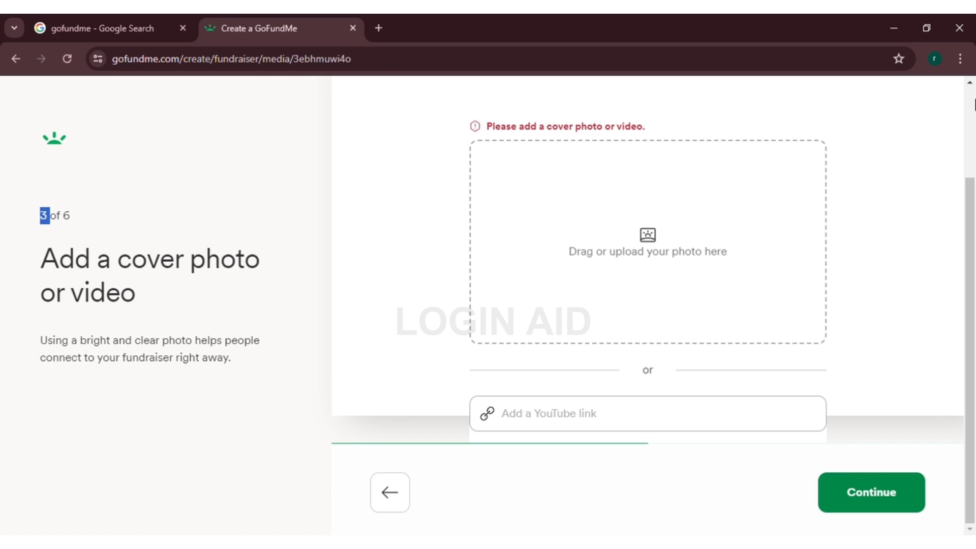
# Upload and save the neon-lit gaming desk photo as the cover, then continue.
pyautogui.click(905, 175)
pyautogui.click(649, 238)
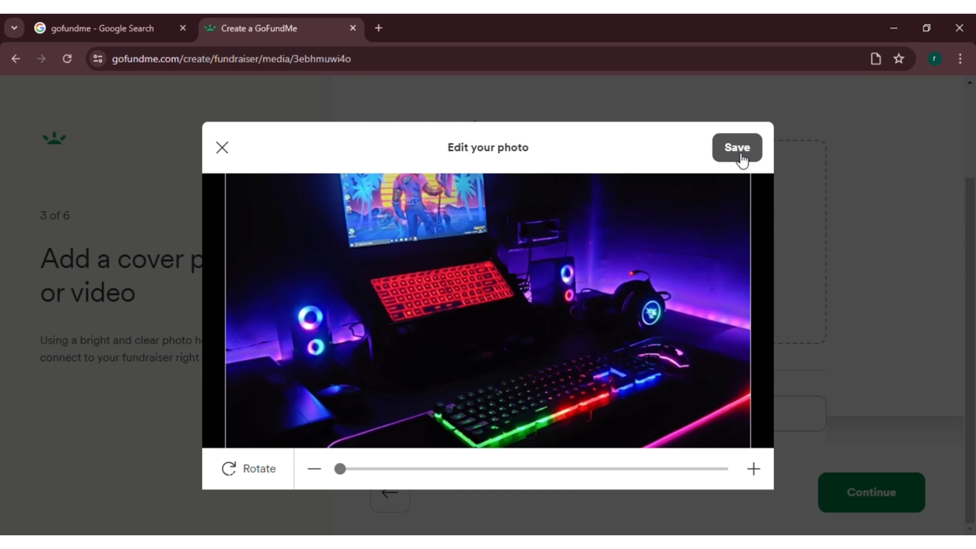
pyautogui.click(738, 154)
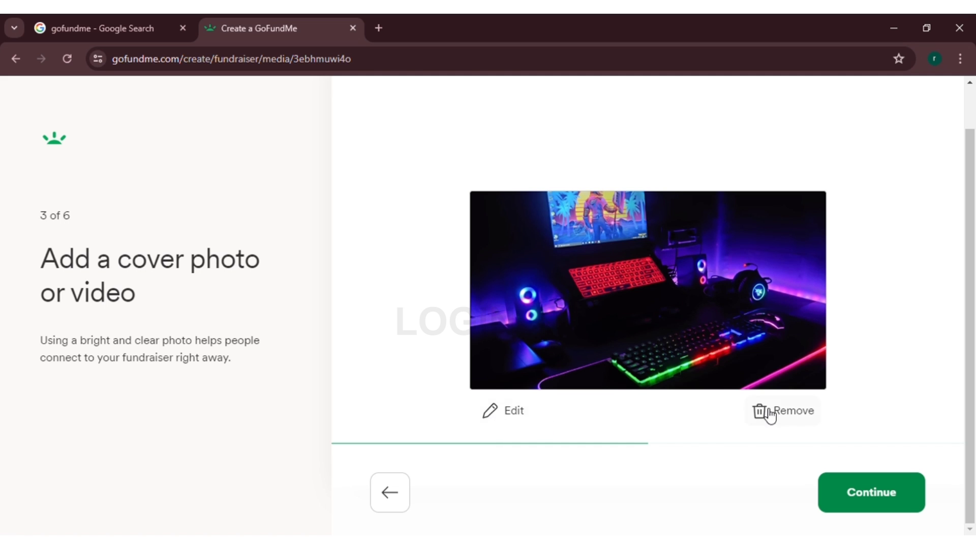
pyautogui.click(884, 497)
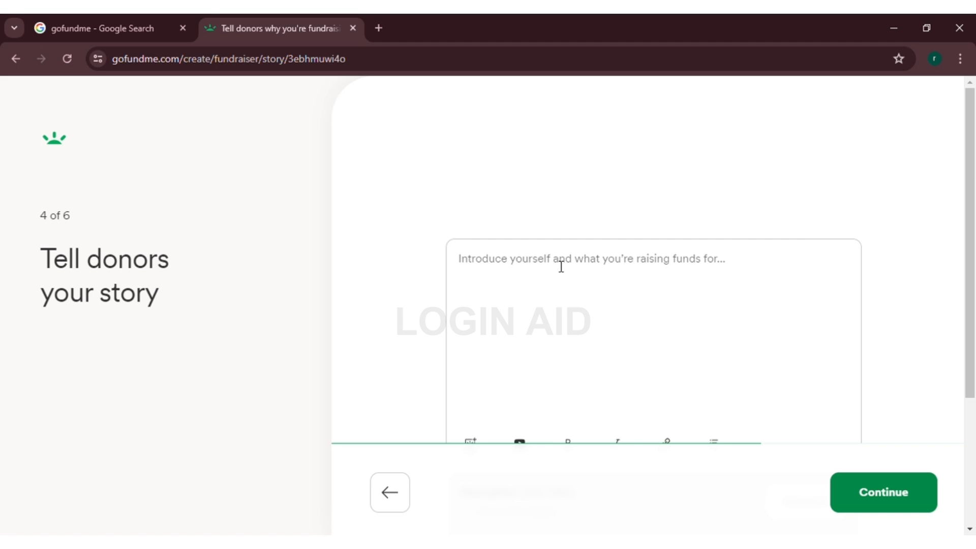
# Write the story beginning 'Hello I'm' plus the pasted competition-funding text, then continue.
pyautogui.write("Hello I'm")
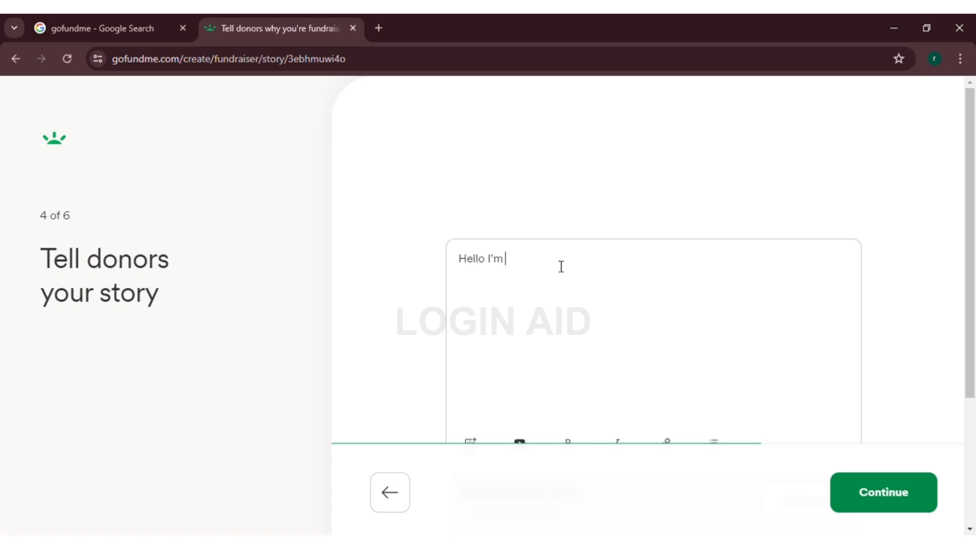
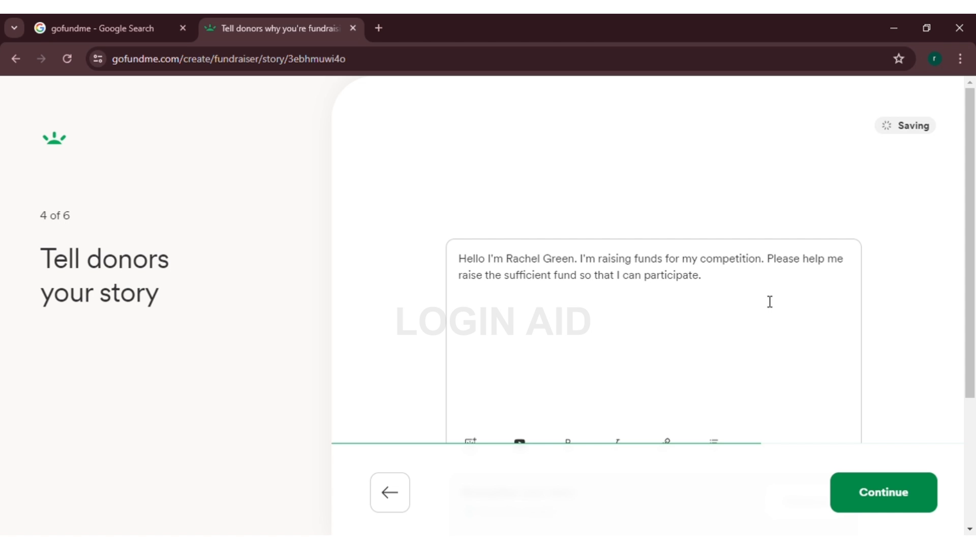
pyautogui.click(885, 493)
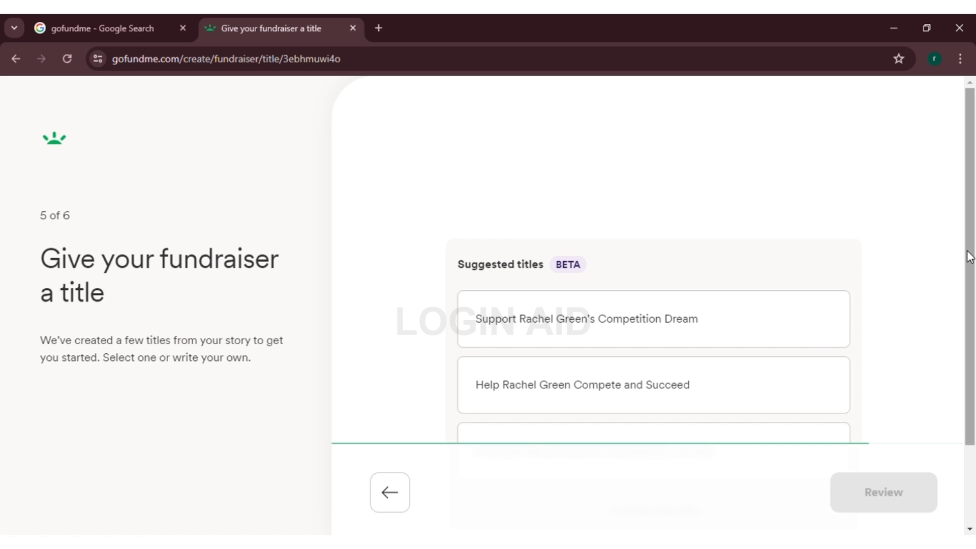
# Pick the second suggested 'Compete and Succeed' title and go to the review page.
pyautogui.moveTo(969, 258); pyautogui.dragTo(974, 495)
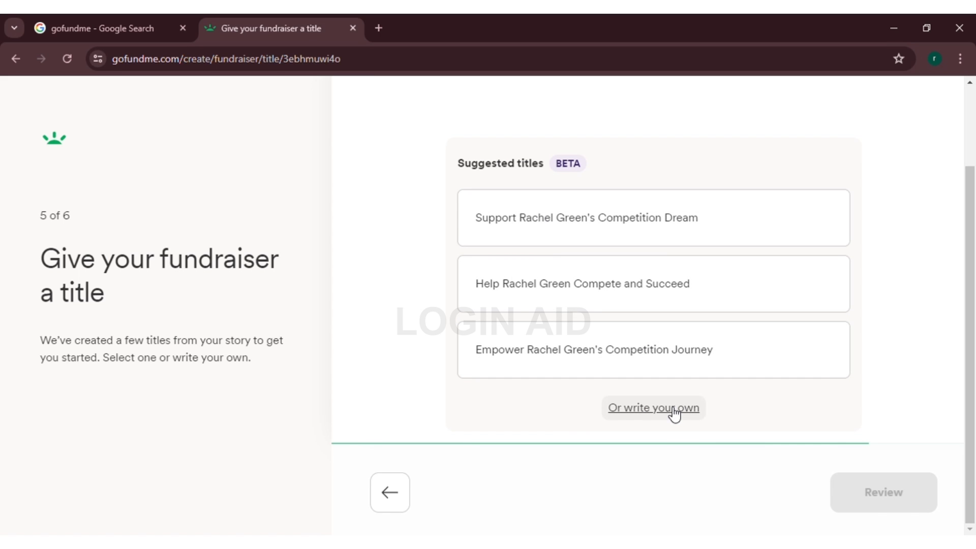
pyautogui.click(492, 293)
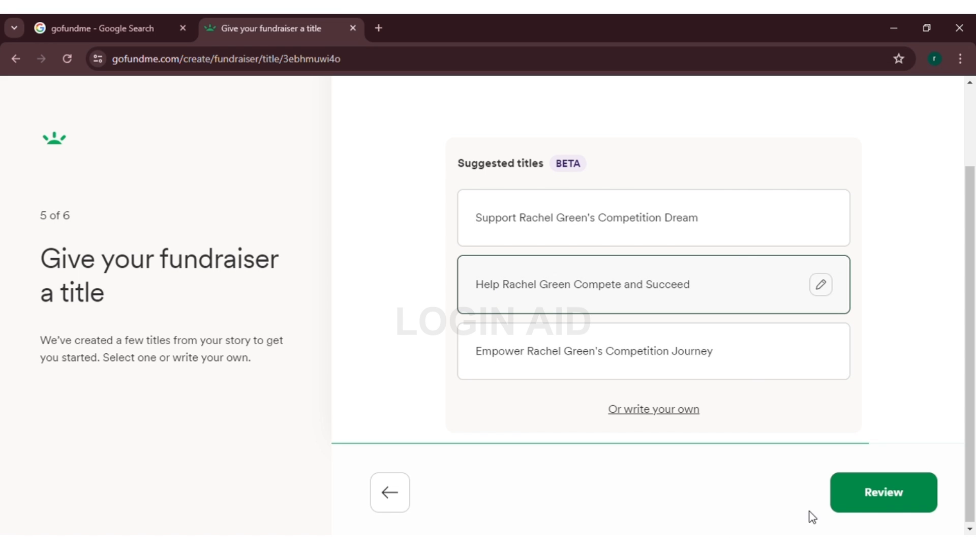
pyautogui.click(875, 499)
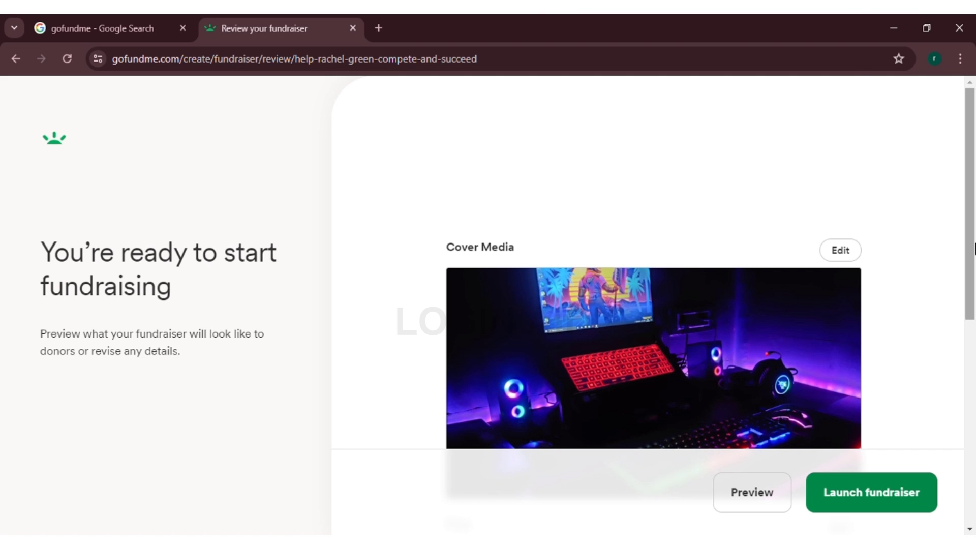
# Scroll the review page to check title, $670 USD goal, Creative category, location and story.
pyautogui.moveTo(971, 254); pyautogui.dragTo(944, 442)
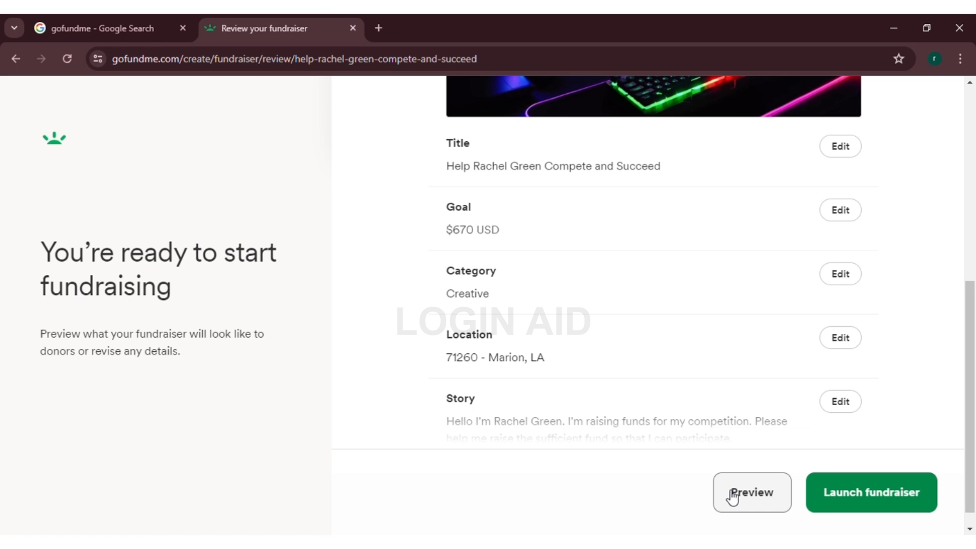
pyautogui.click(732, 496)
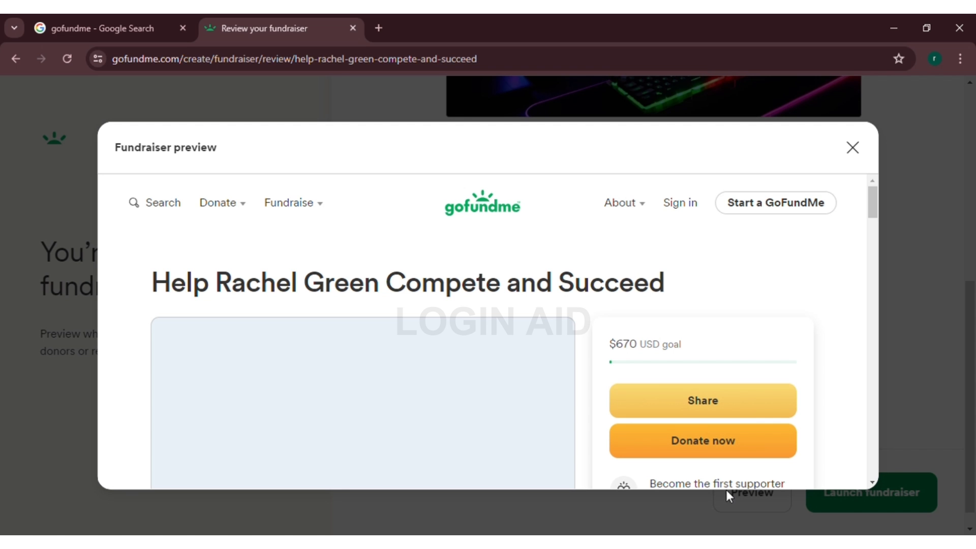
pyautogui.moveTo(873, 202); pyautogui.dragTo(863, 274)
pyautogui.scroll(-5, 857, 305)
pyautogui.scroll(15, 859, 204)
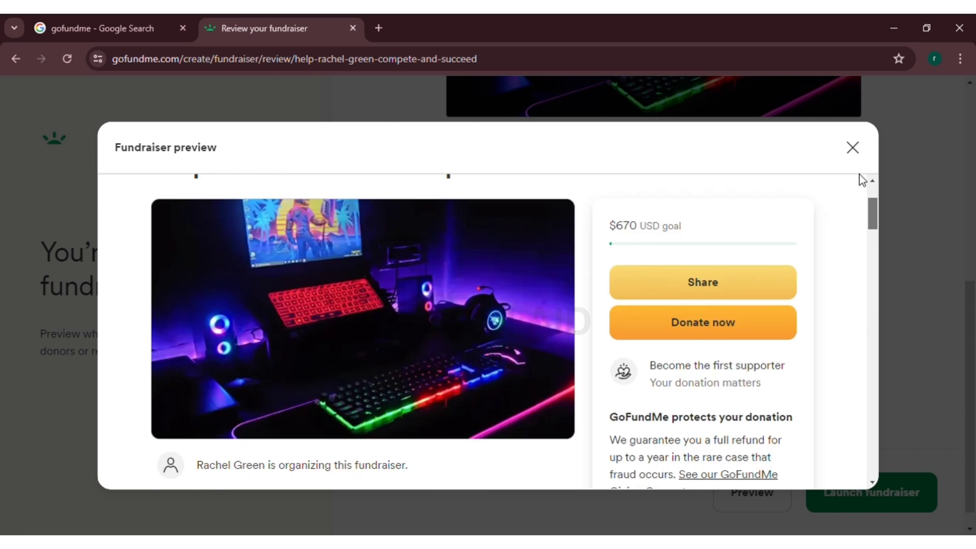
pyautogui.click(852, 148)
pyautogui.click(847, 496)
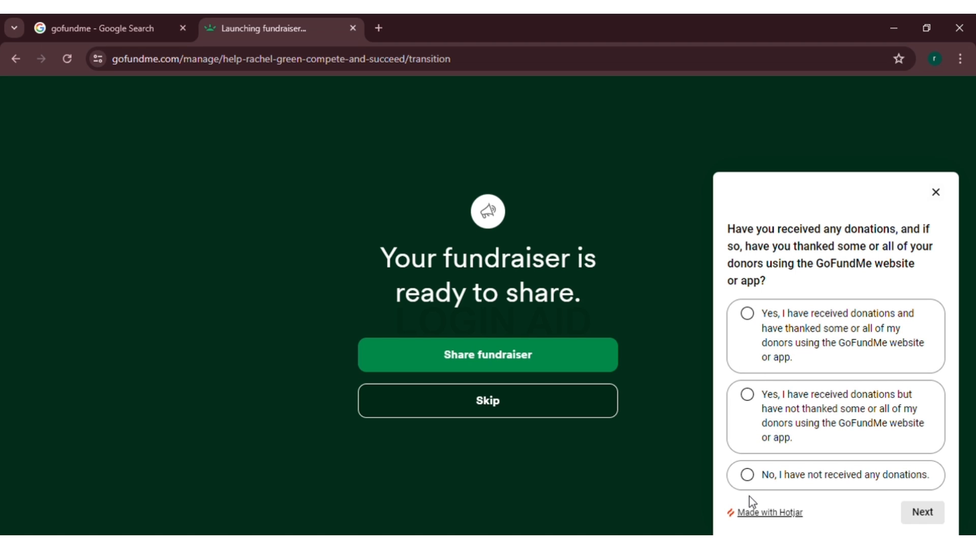
# Close the Hotjar donations survey popup over the ready-to-share page.
pyautogui.click(937, 194)
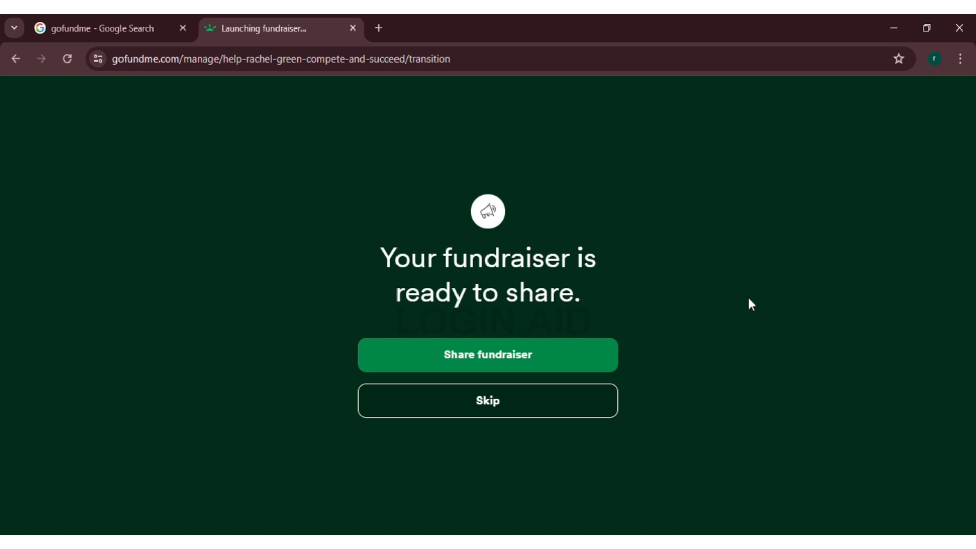